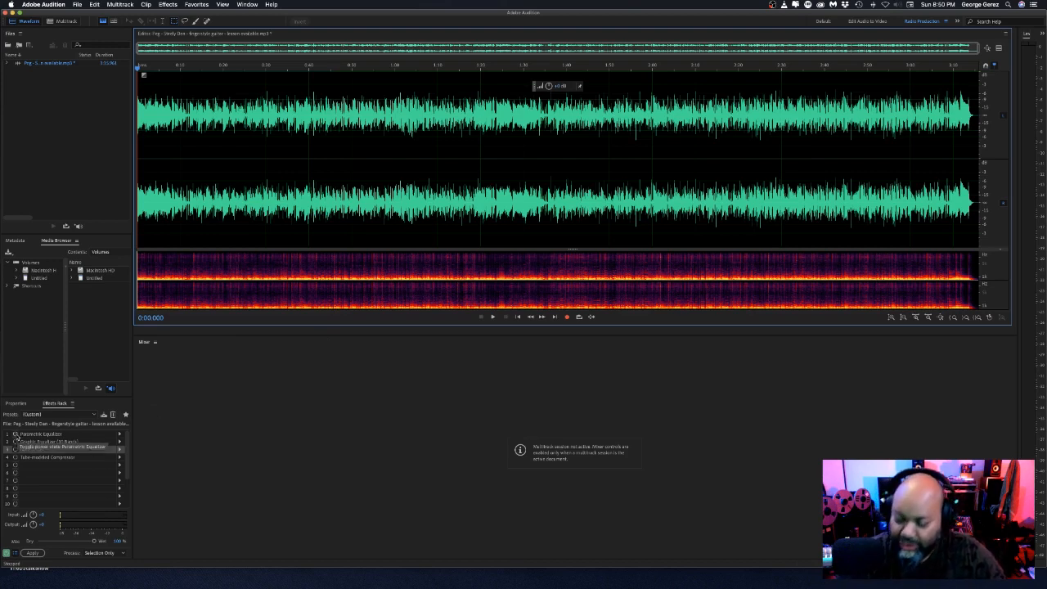
# Play the track from the start with the rack effects off, and switch all four effects on during playback.
pyautogui.click(15, 435)
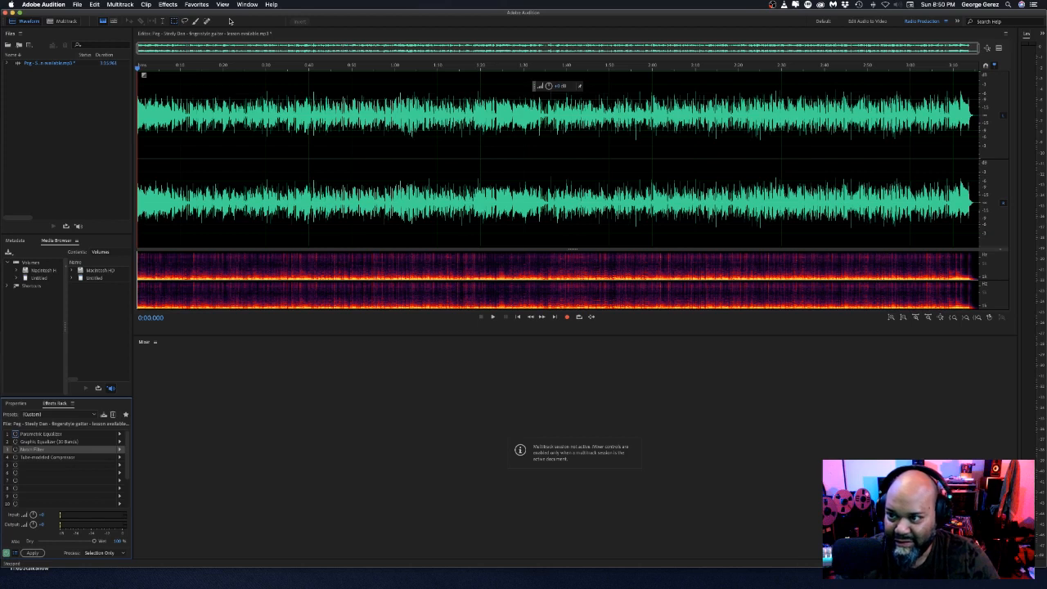
pyautogui.press('space')
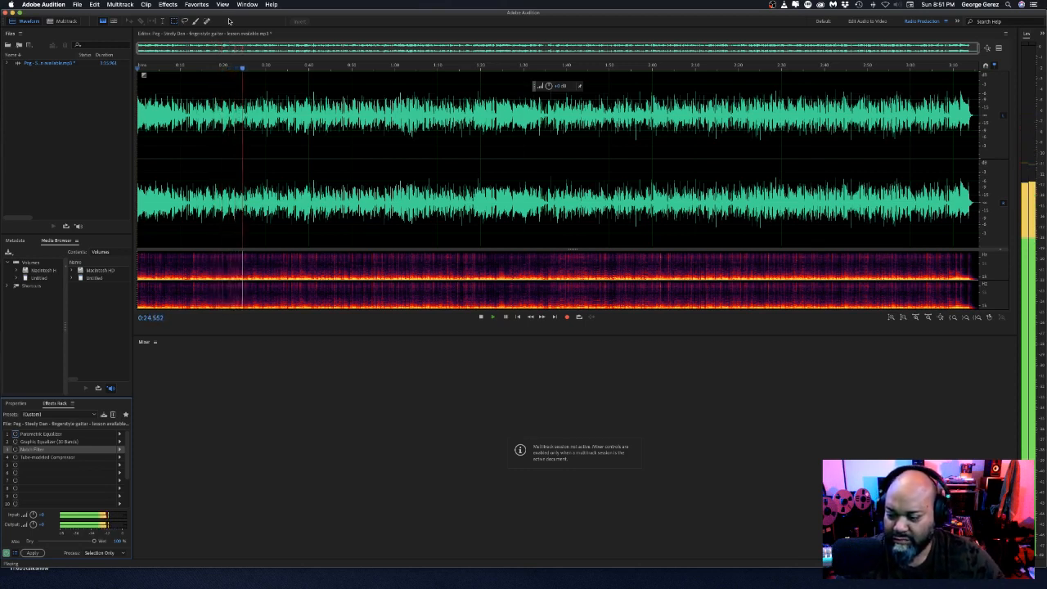
pyautogui.click(15, 458)
pyautogui.click(14, 441)
pyautogui.click(15, 434)
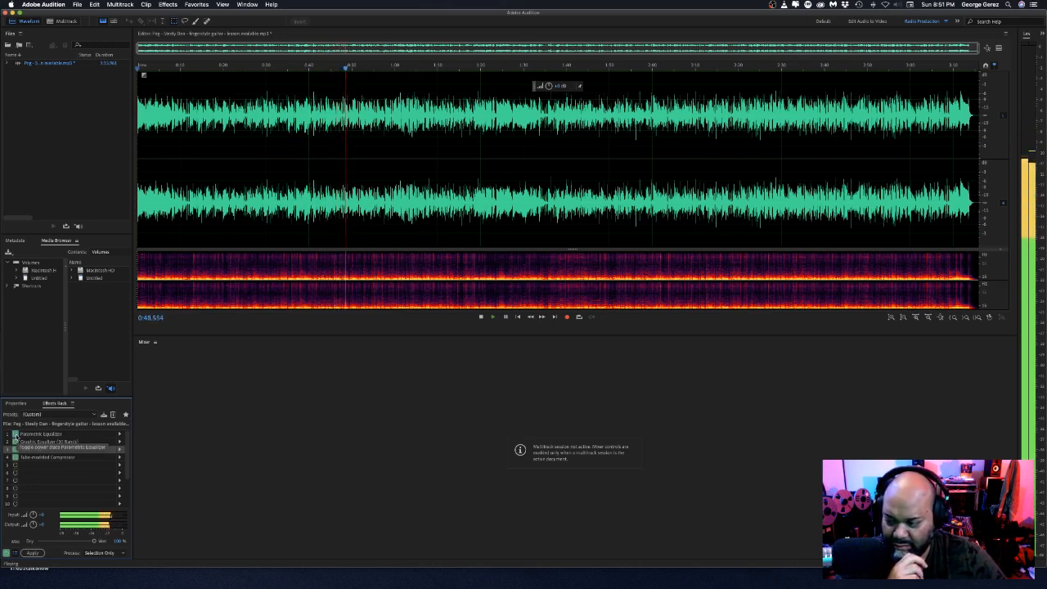
# Switch off all four rack effects during playback to hear the unprocessed sound, and stop playback.
pyautogui.click(15, 435)
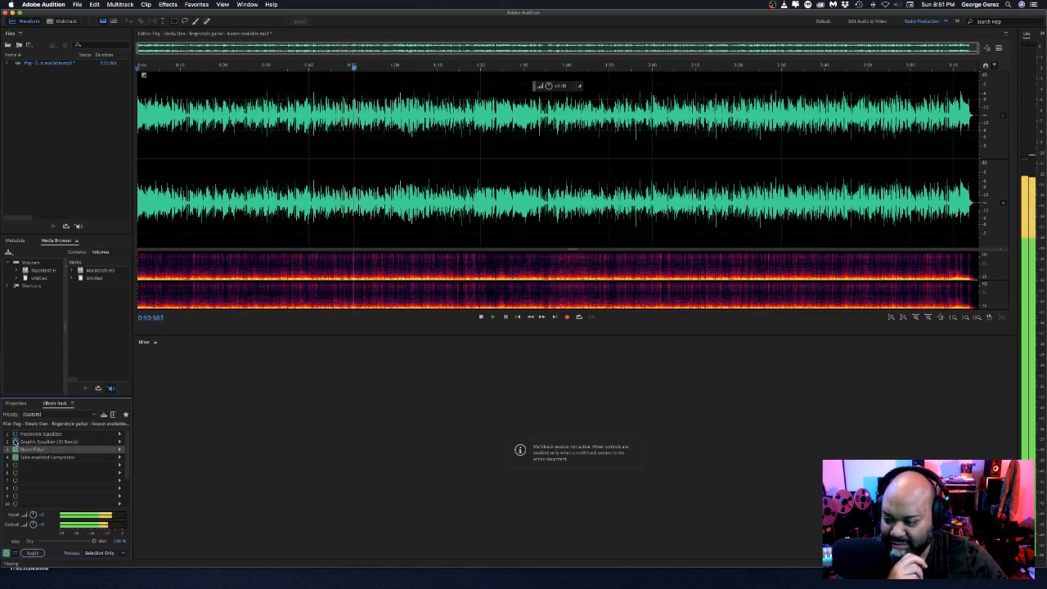
pyautogui.click(16, 442)
pyautogui.click(15, 450)
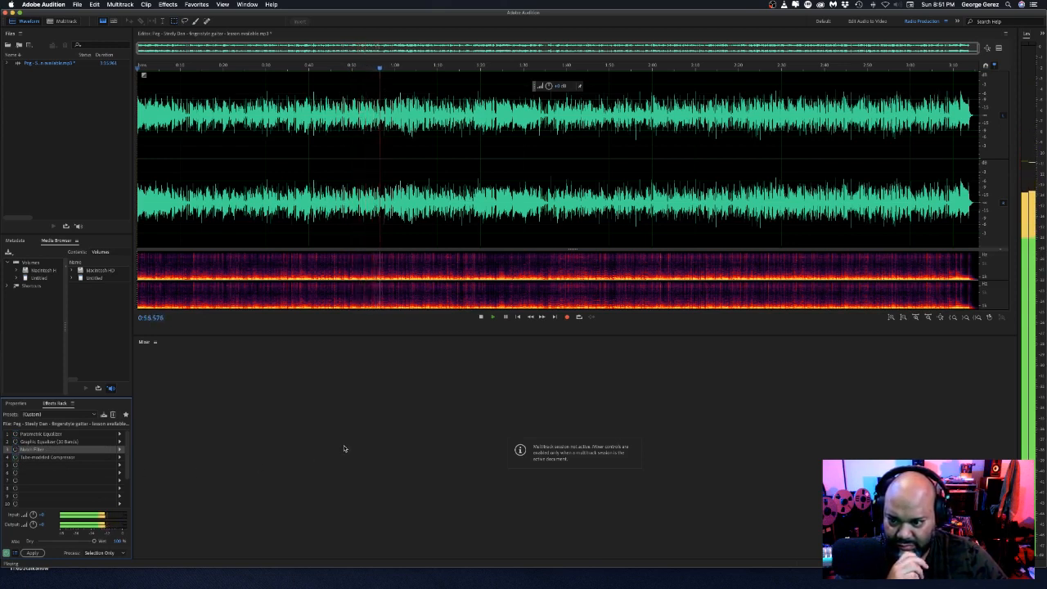
pyautogui.click(482, 317)
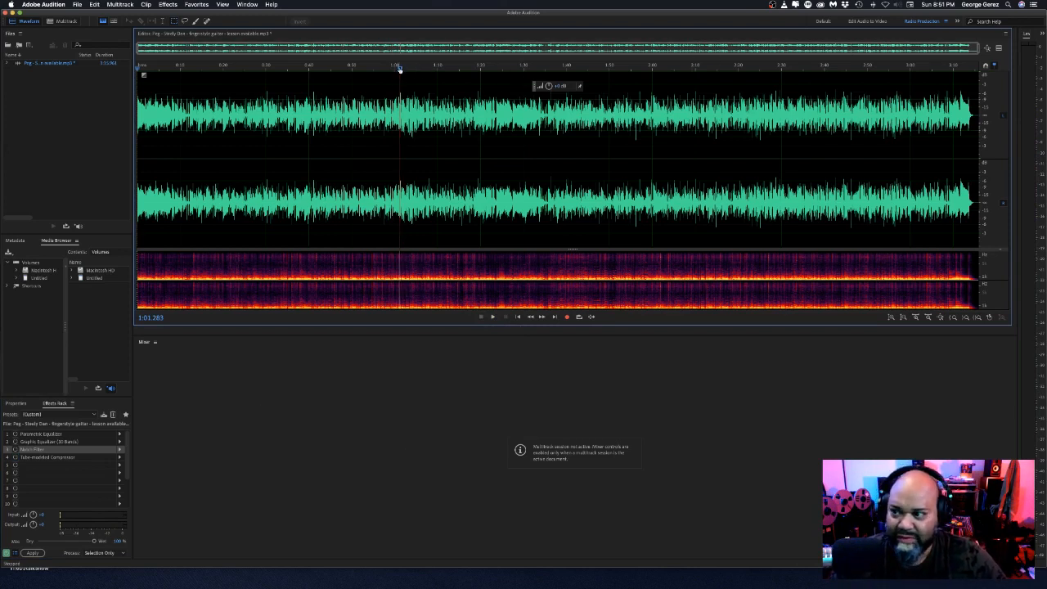
# Return the playhead to the start of the track and open the Parametric Equalizer's settings, placing its window below the waveform.
pyautogui.moveTo(400, 68); pyautogui.dragTo(120, 62)
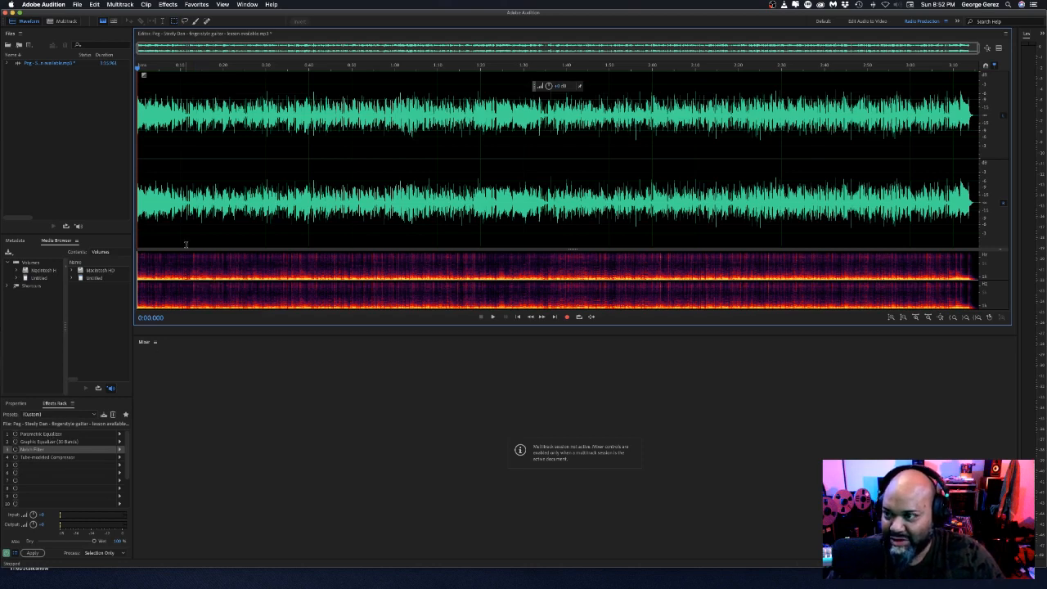
pyautogui.doubleClick(41, 436)
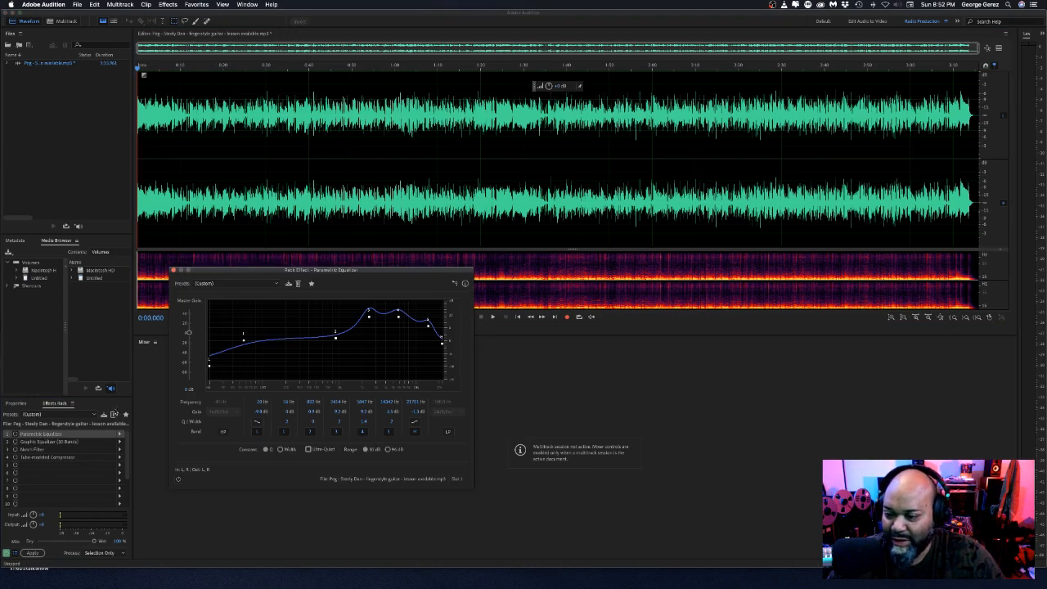
pyautogui.moveTo(255, 272); pyautogui.dragTo(331, 288)
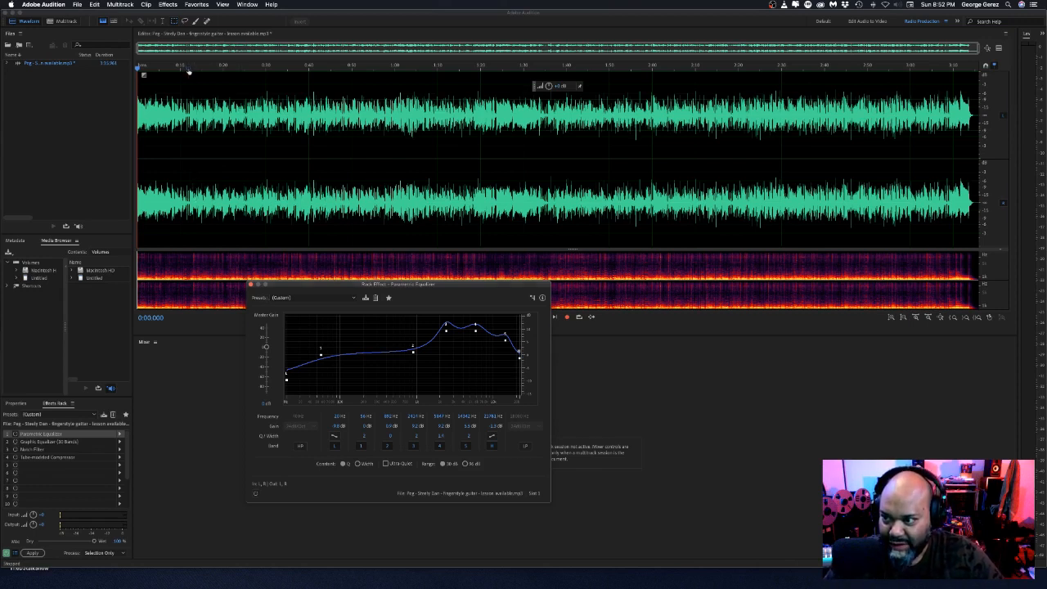
# Play the track from about 0:15, switch on the Parametric Equalizer during playback, and stop.
pyautogui.moveTo(188, 72); pyautogui.dragTo(201, 72)
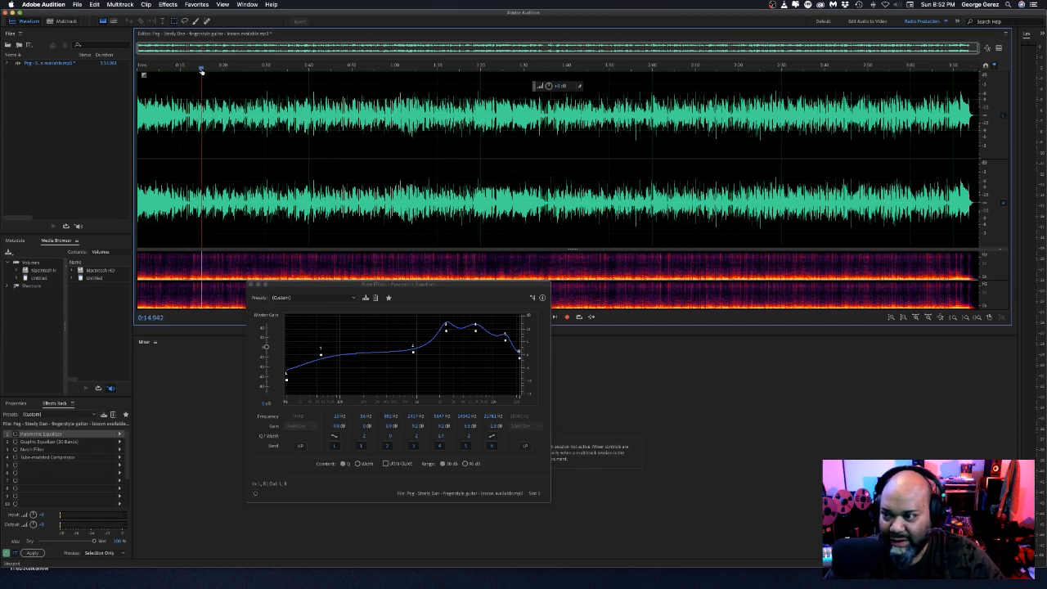
pyautogui.press('space')
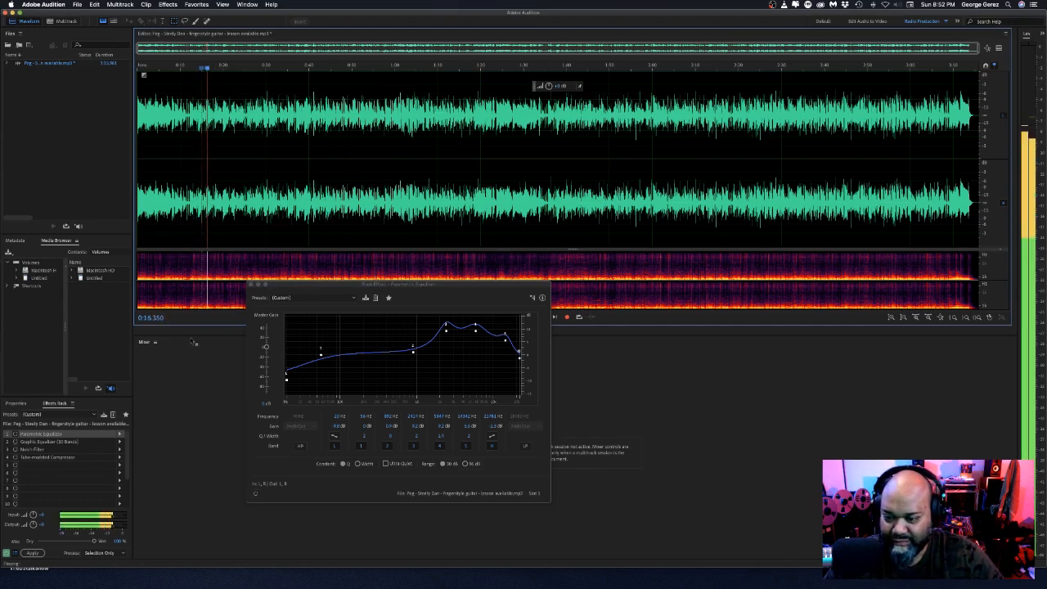
pyautogui.click(255, 494)
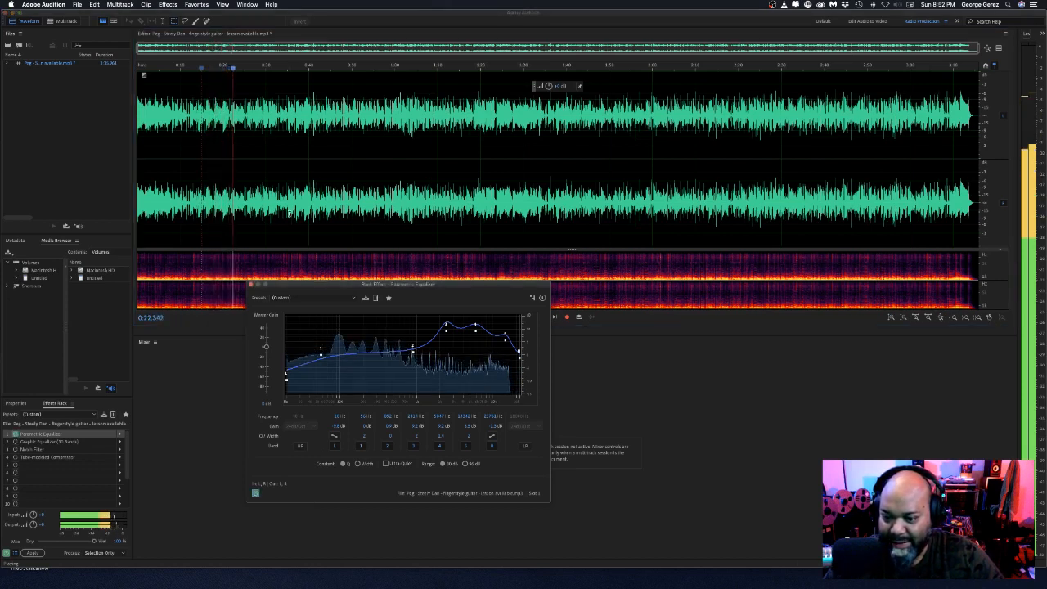
pyautogui.press('space')
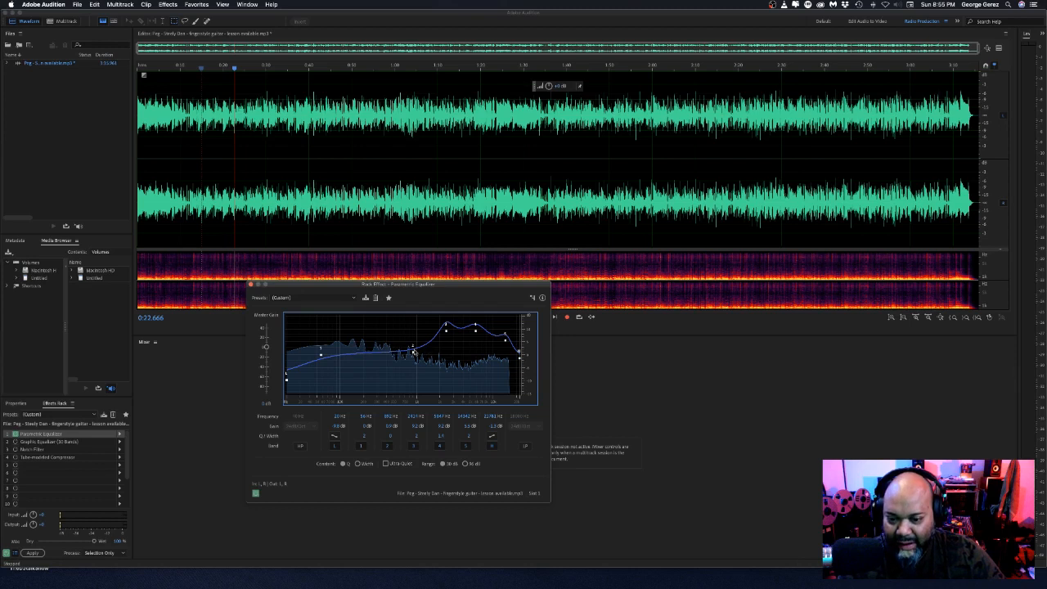
# Compare the sound with the Parametric Equalizer off and on again during playback, and stop.
pyautogui.moveTo(413, 353)
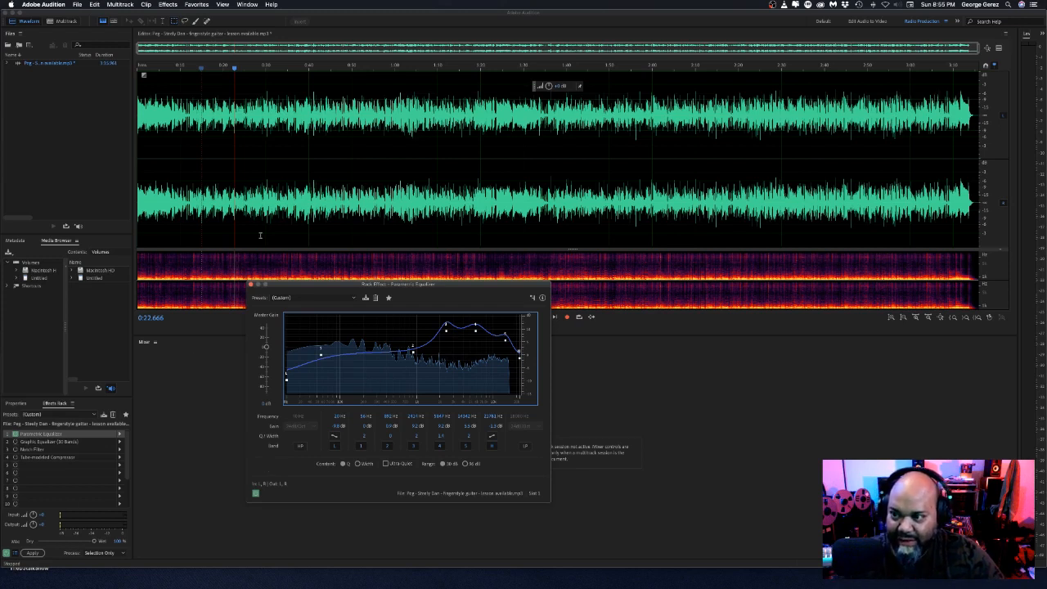
pyautogui.press('space')
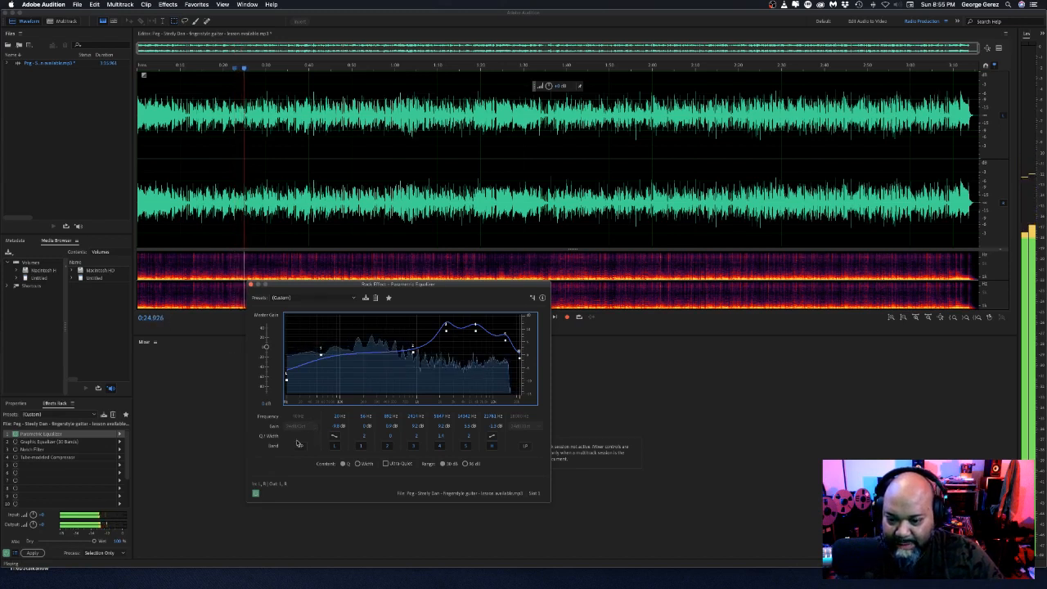
pyautogui.click(255, 494)
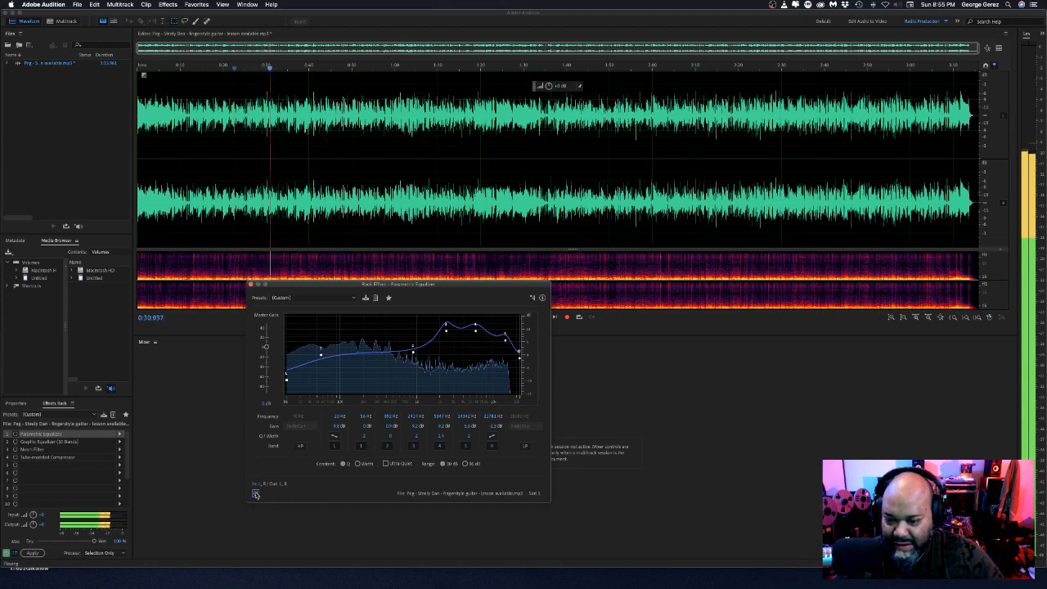
pyautogui.click(256, 494)
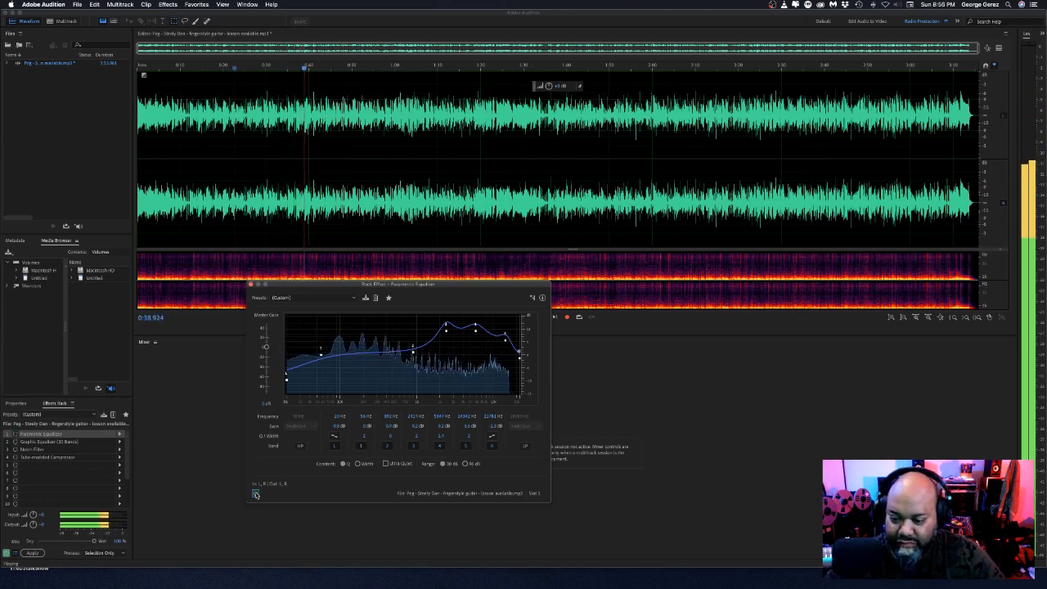
pyautogui.press('space')
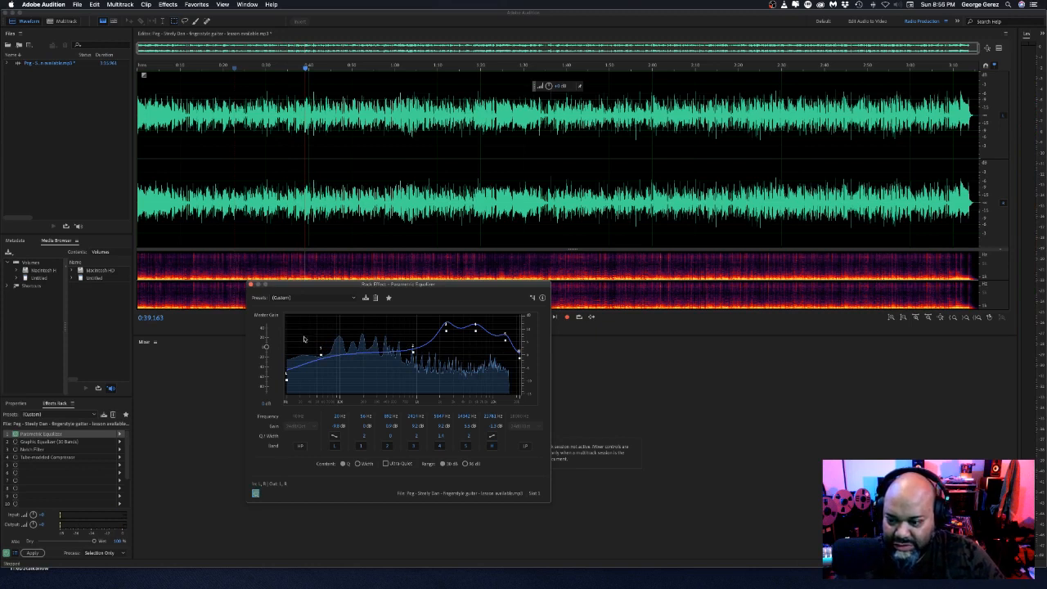
# Switch on the Graphic Equalizer (30 Bands) and show its settings beside the Parametric Equalizer window.
pyautogui.click(27, 446)
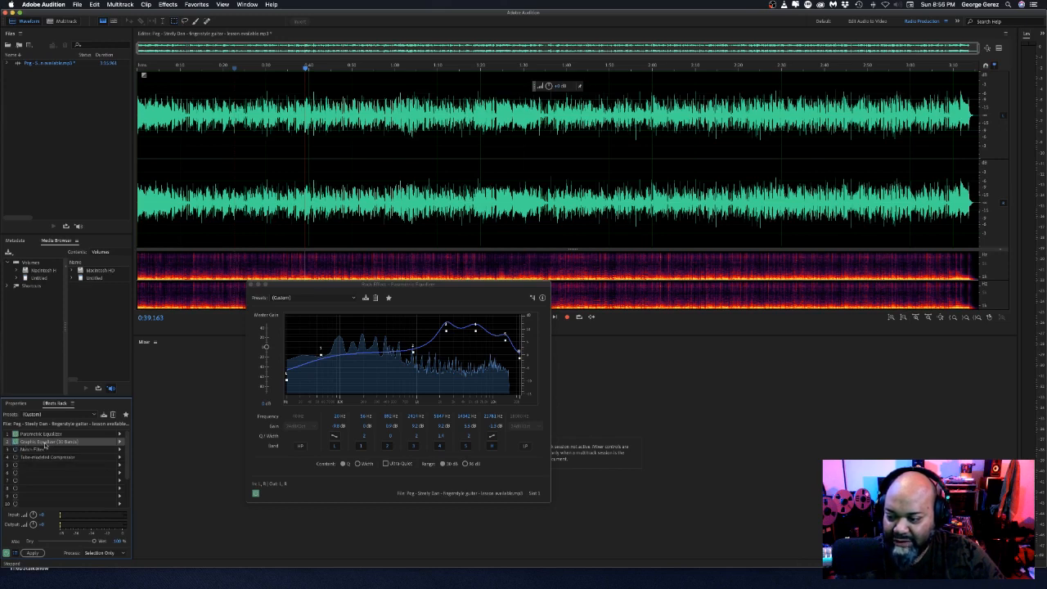
pyautogui.doubleClick(45, 442)
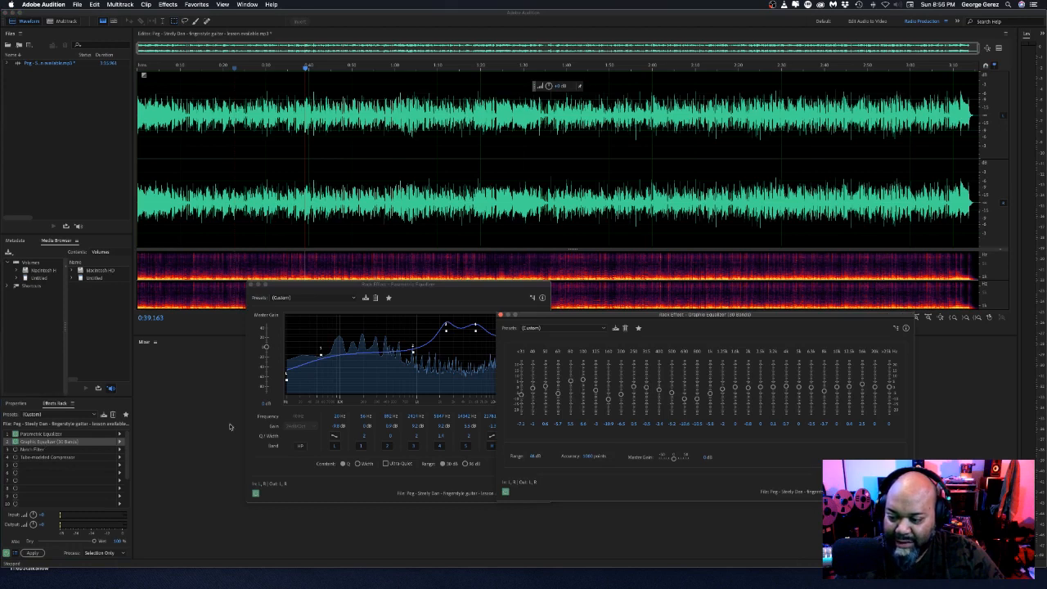
pyautogui.moveTo(741, 317); pyautogui.dragTo(813, 324)
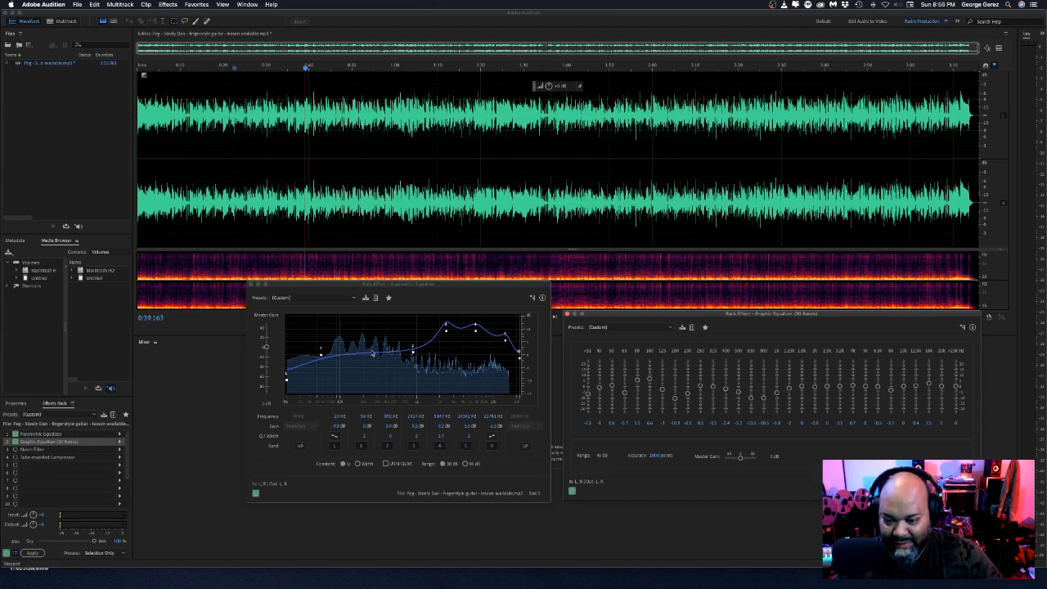
pyautogui.click(400, 354)
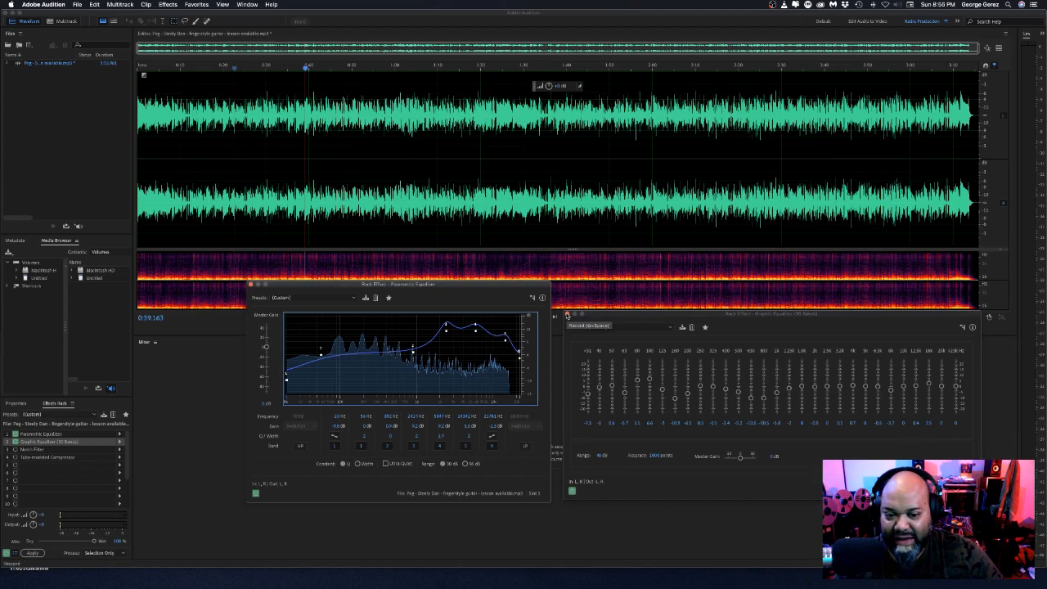
pyautogui.moveTo(479, 288)
pyautogui.mouseDown()
pyautogui.moveTo(447, 292)
pyautogui.moveTo(485, 289)
pyautogui.mouseUp()
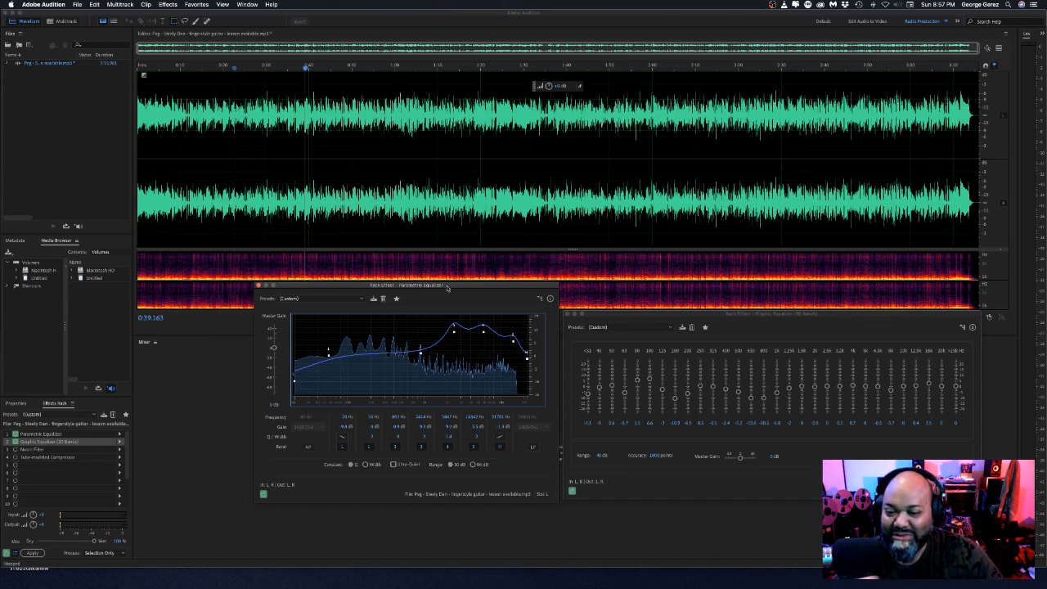
pyautogui.moveTo(447, 288); pyautogui.dragTo(445, 288)
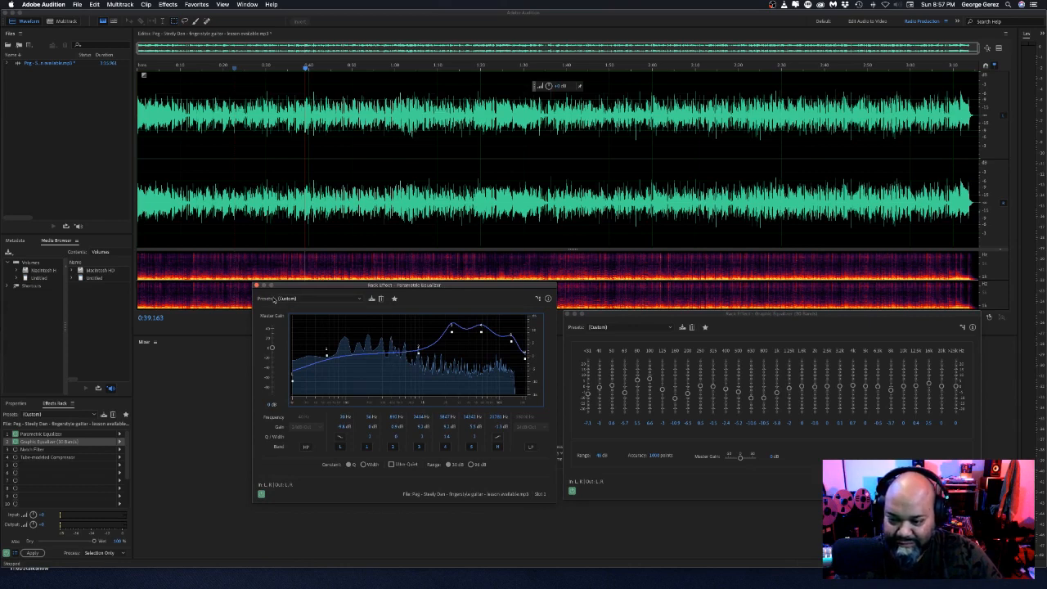
# Switch on the Notch Filter, open its settings, and arrange the three effect windows side by side.
pyautogui.click(36, 451)
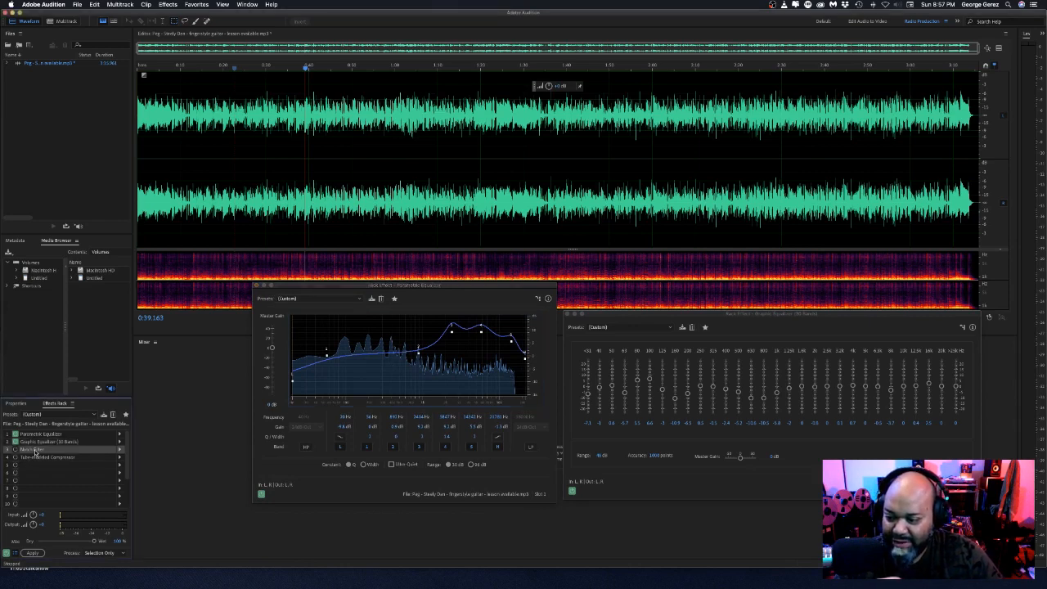
pyautogui.doubleClick(35, 451)
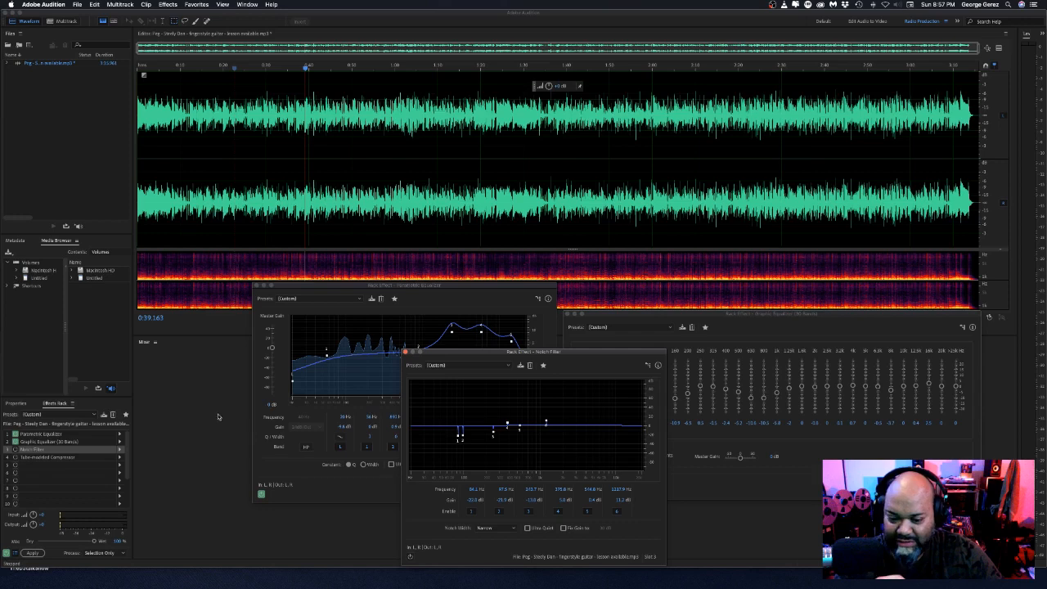
pyautogui.moveTo(565, 353); pyautogui.dragTo(618, 339)
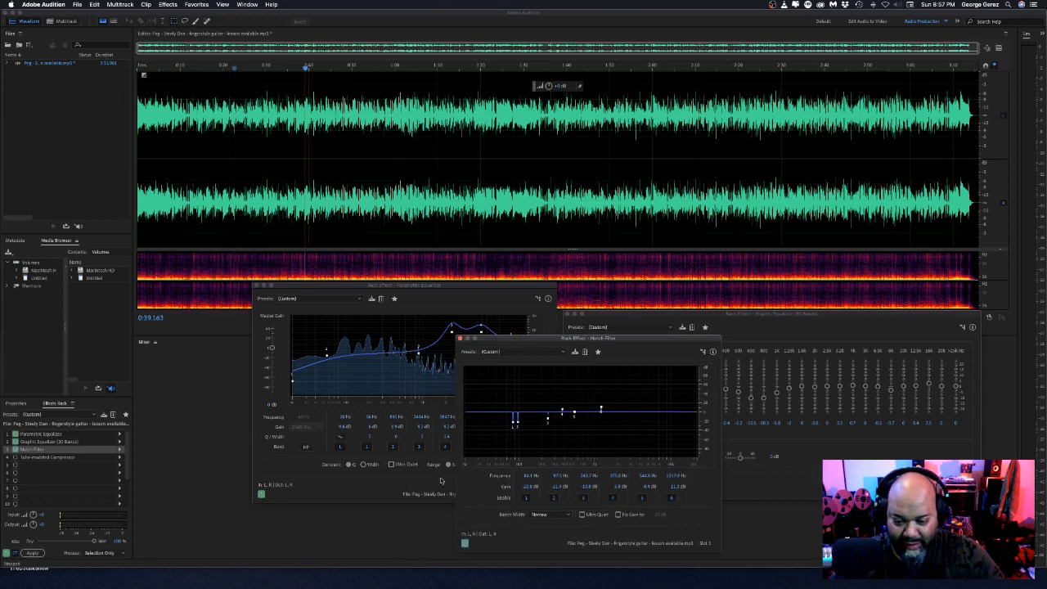
pyautogui.moveTo(354, 291); pyautogui.dragTo(215, 304)
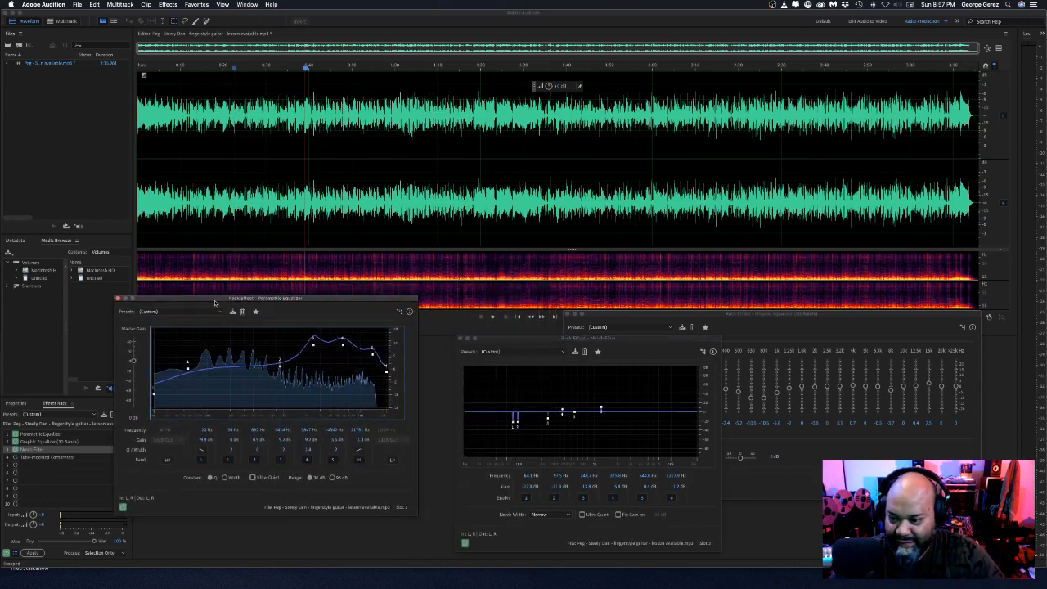
pyautogui.moveTo(574, 339); pyautogui.dragTo(515, 307)
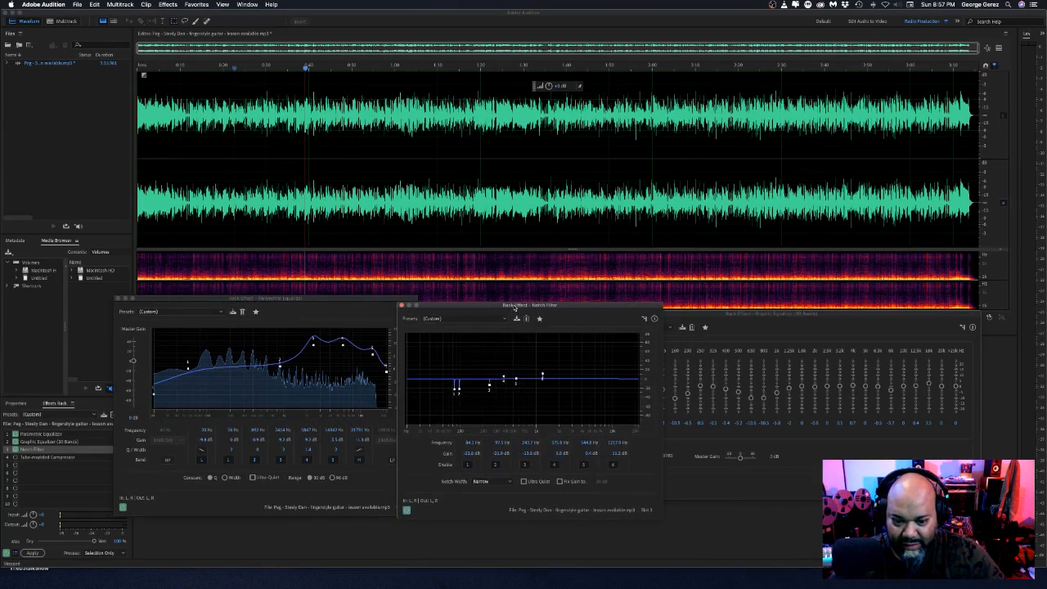
pyautogui.moveTo(698, 315); pyautogui.dragTo(797, 310)
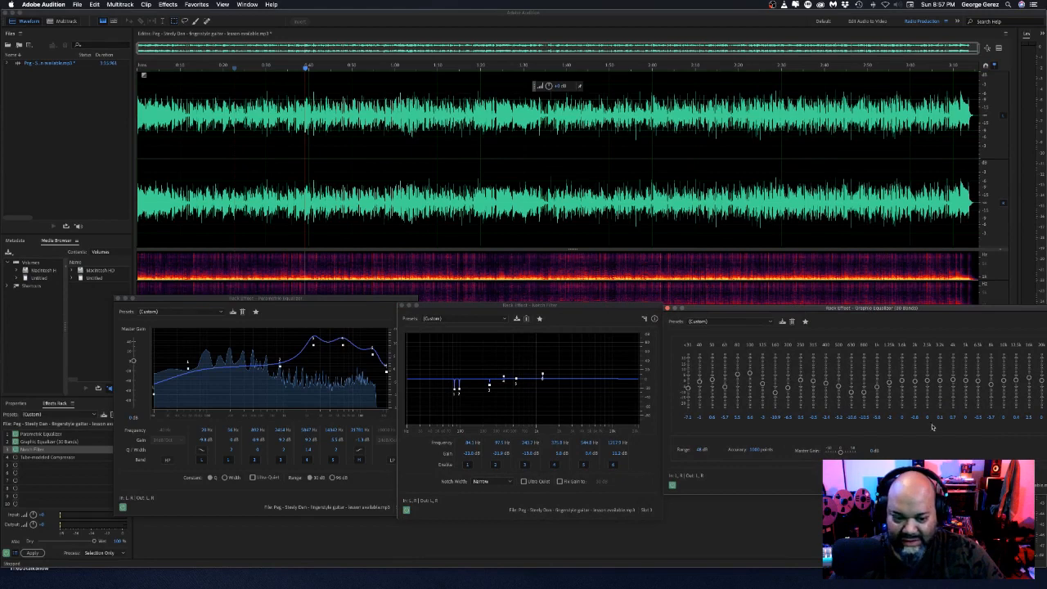
# Play the track through the three filters and switch off the Parametric Equalizer, Graphic Equalizer and Notch Filter during playback.
pyautogui.press('space')
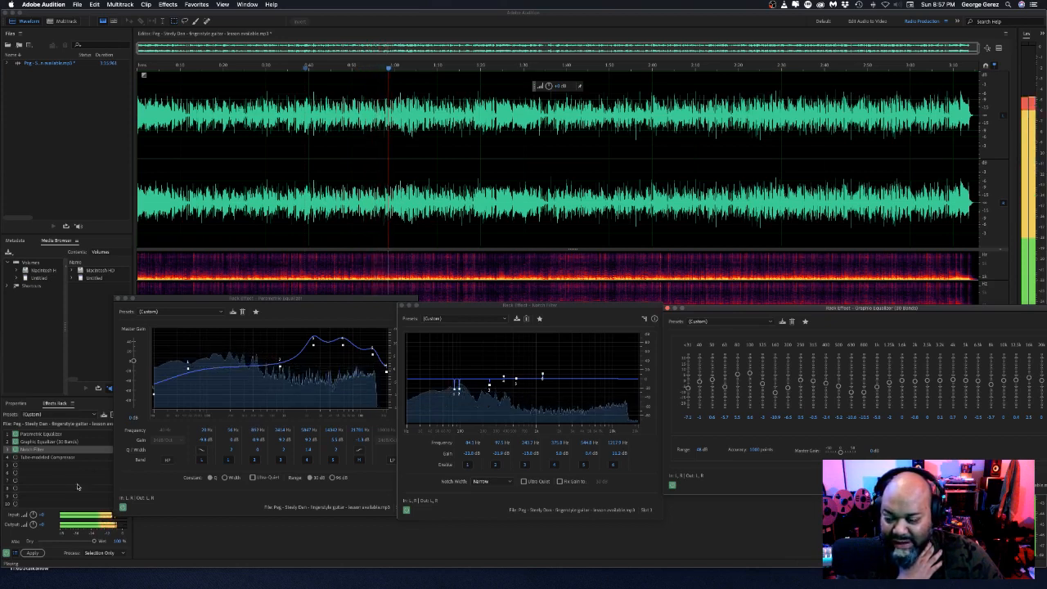
pyautogui.click(15, 434)
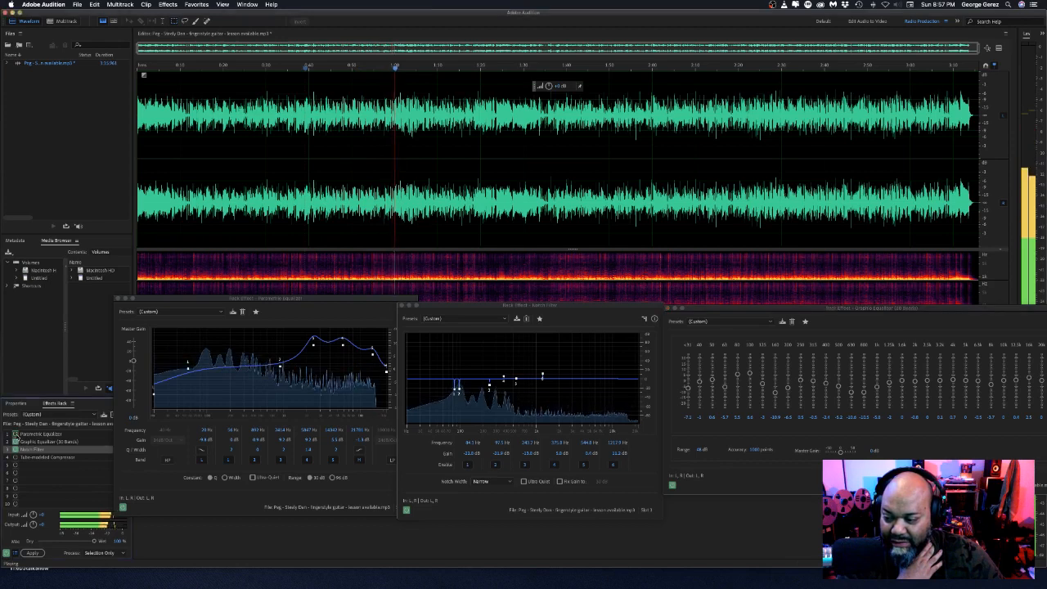
pyautogui.click(16, 442)
pyautogui.click(16, 450)
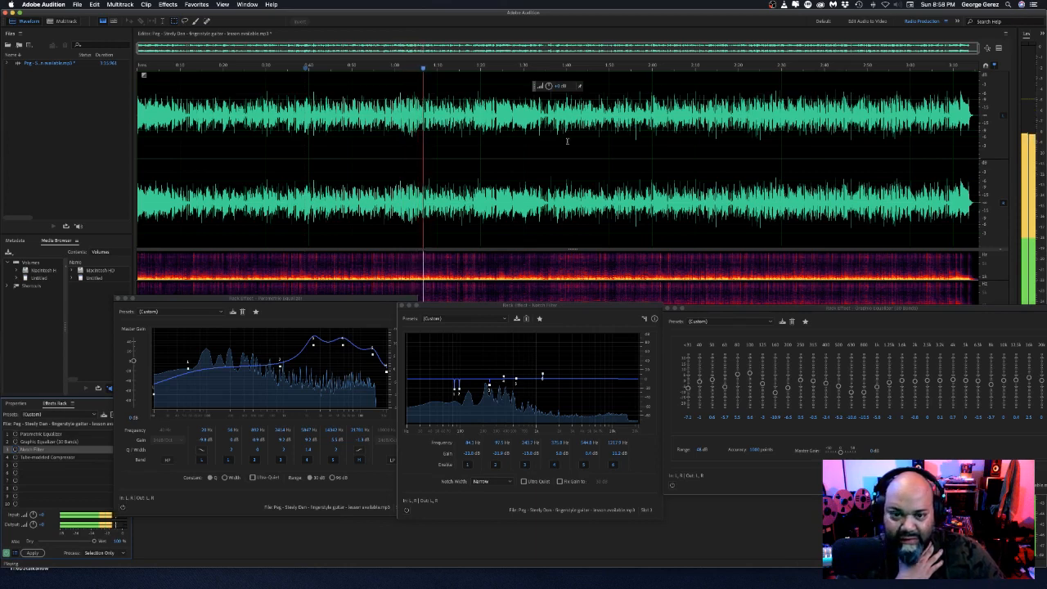
# Lower the gain of the entire track with the on-waveform volume control.
pyautogui.moveTo(549, 85); pyautogui.dragTo(537, 87)
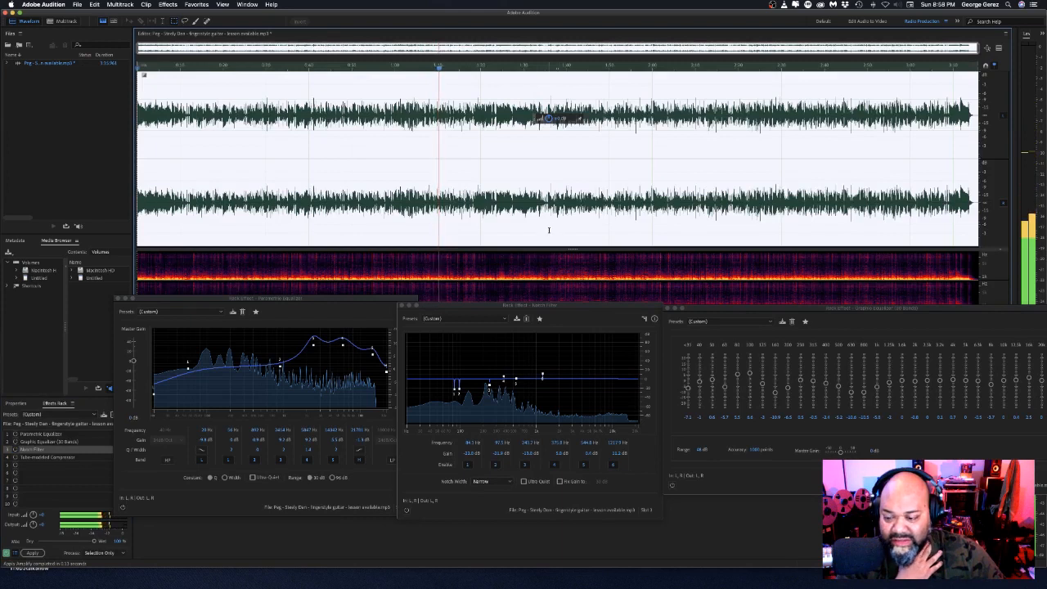